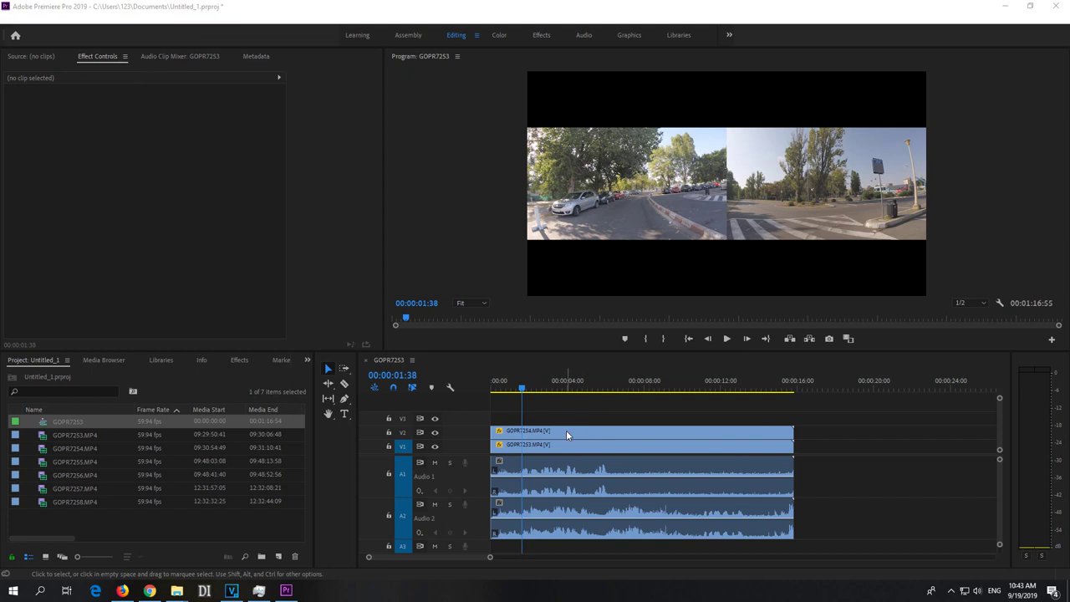
Step: Drag GOPR7254 later on V2, then check each clip's Position in Effect Controls
{"action": "left_click_drag", "start_coordinate": [566, 429], "coordinate": [656, 436]}
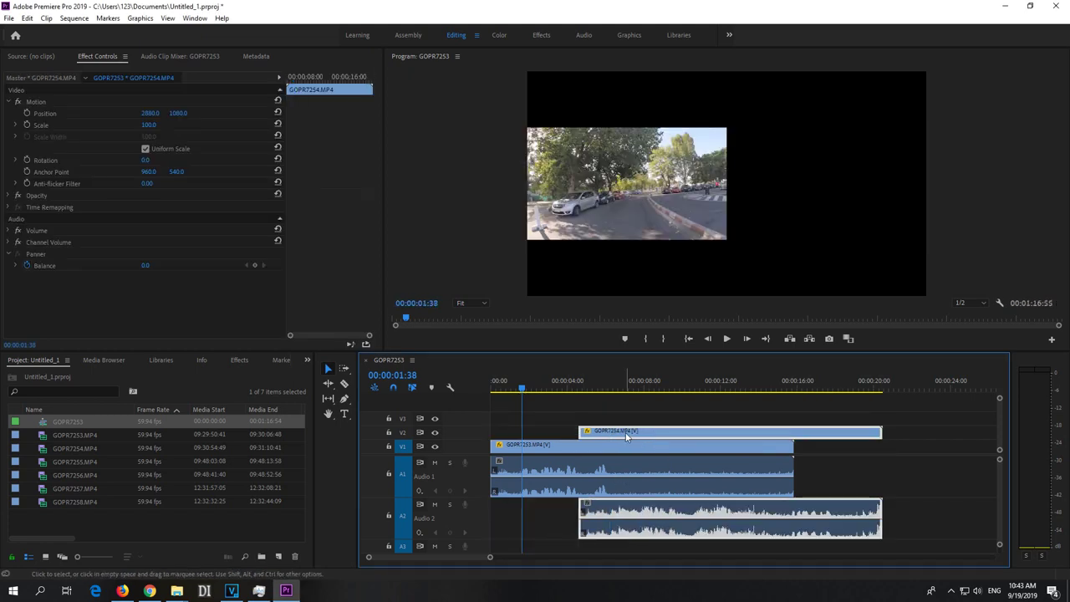
{"action": "left_click", "coordinate": [555, 448]}
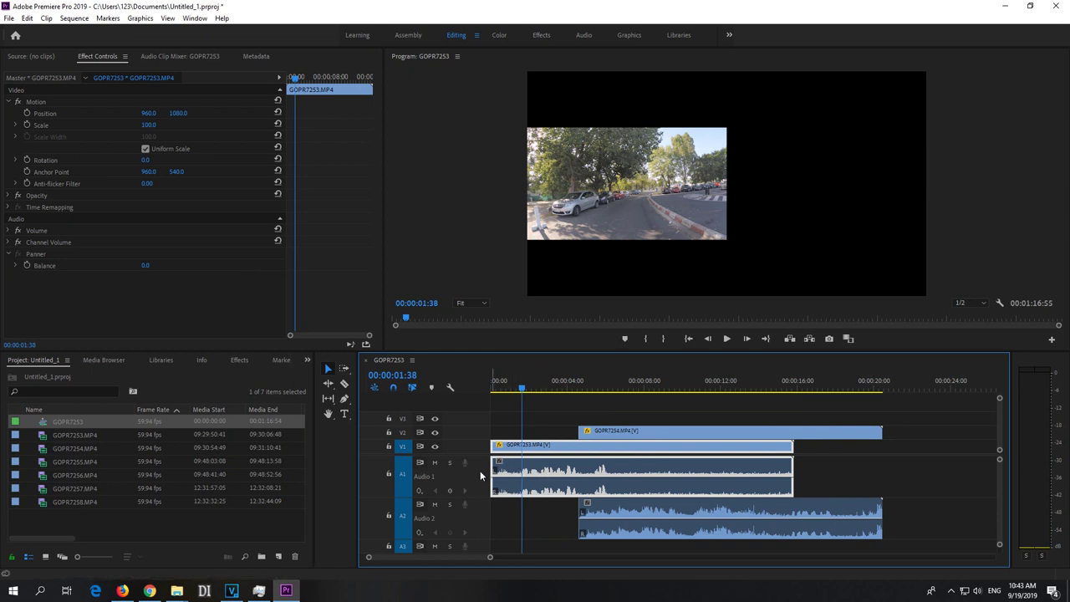
{"action": "left_click", "coordinate": [643, 507]}
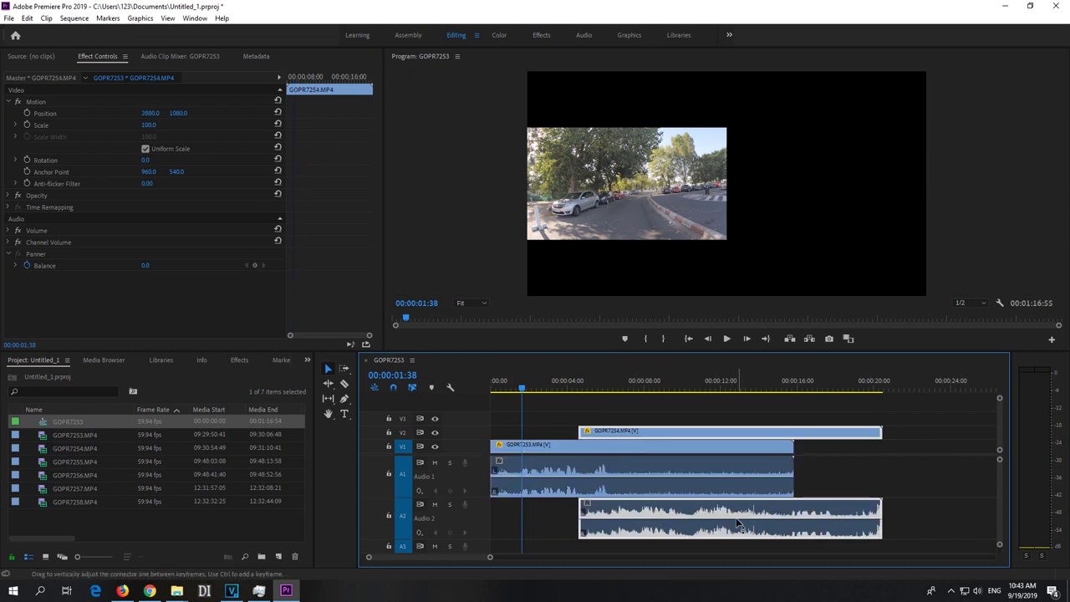
{"action": "left_click", "coordinate": [550, 447]}
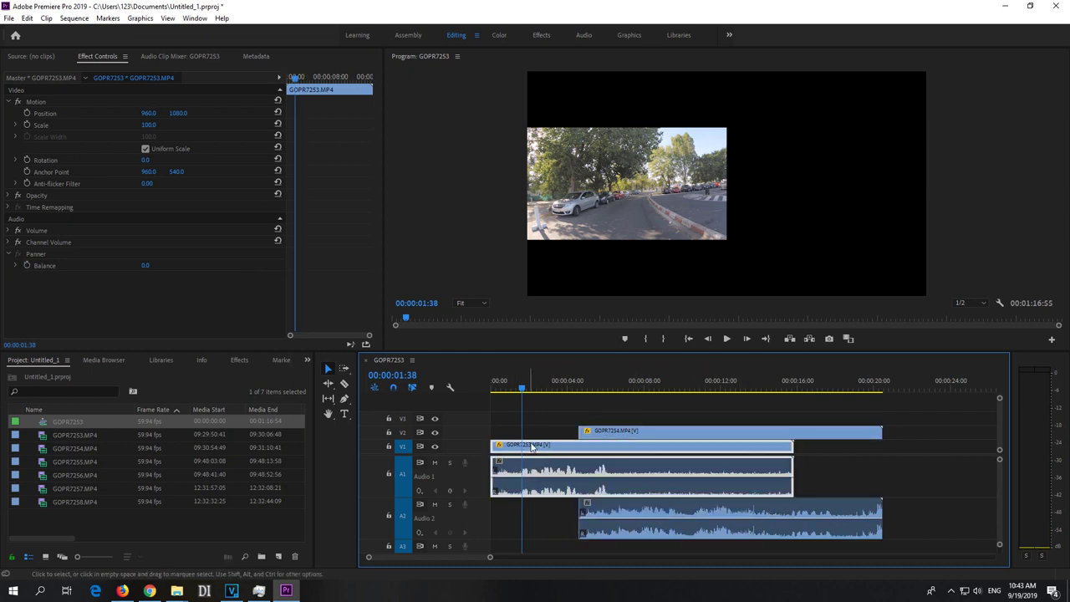
Step: Show the Audio Clip Mixer and park the playhead at 00:00:07:07, where both clips overlap
{"action": "left_click", "coordinate": [155, 57]}
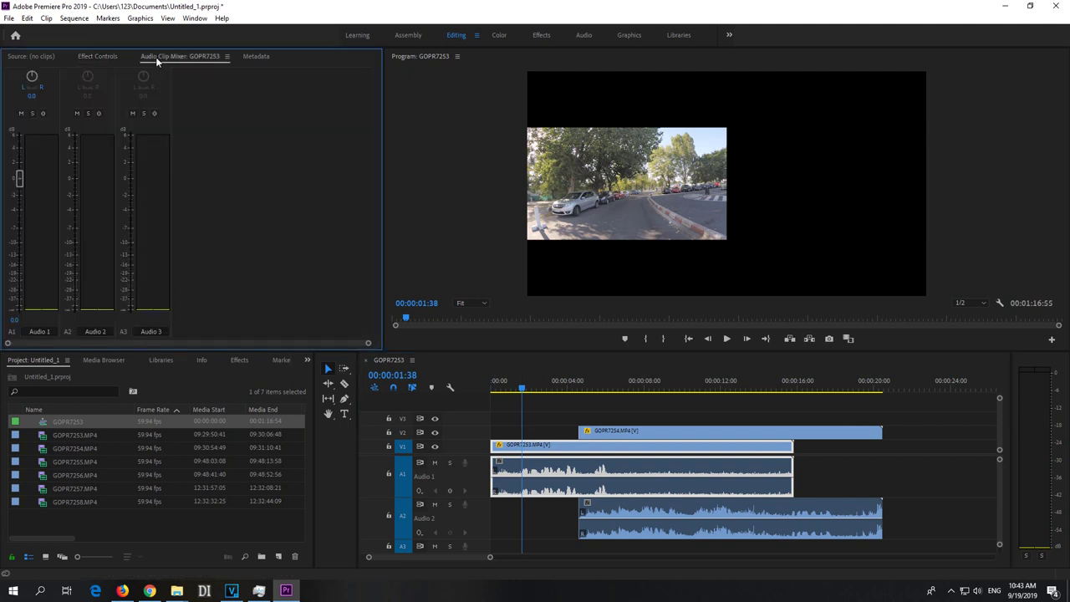
{"action": "left_click", "coordinate": [194, 19]}
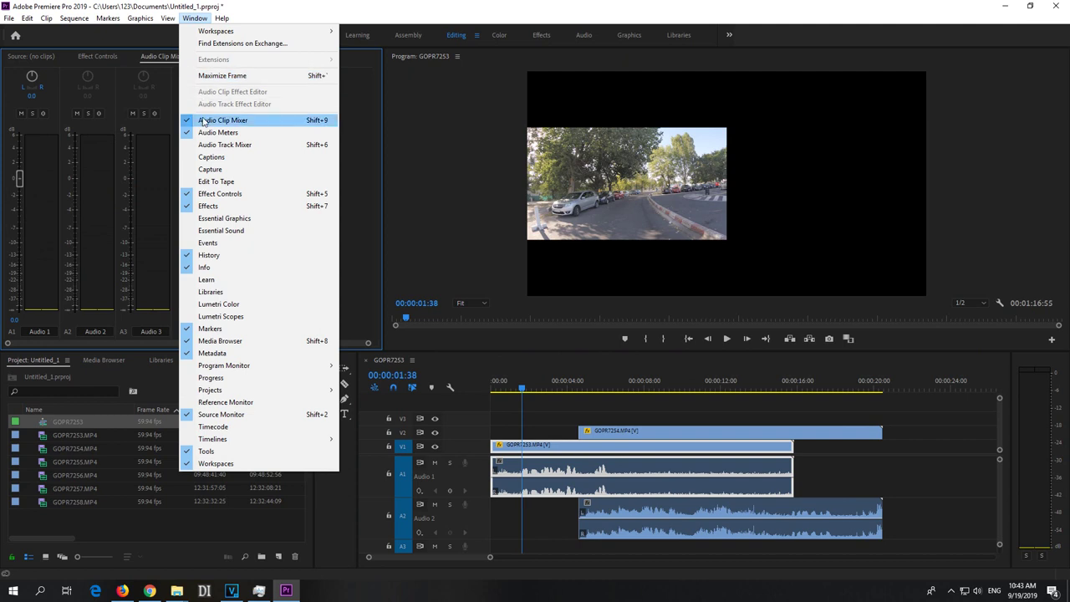
{"action": "left_click", "coordinate": [311, 15]}
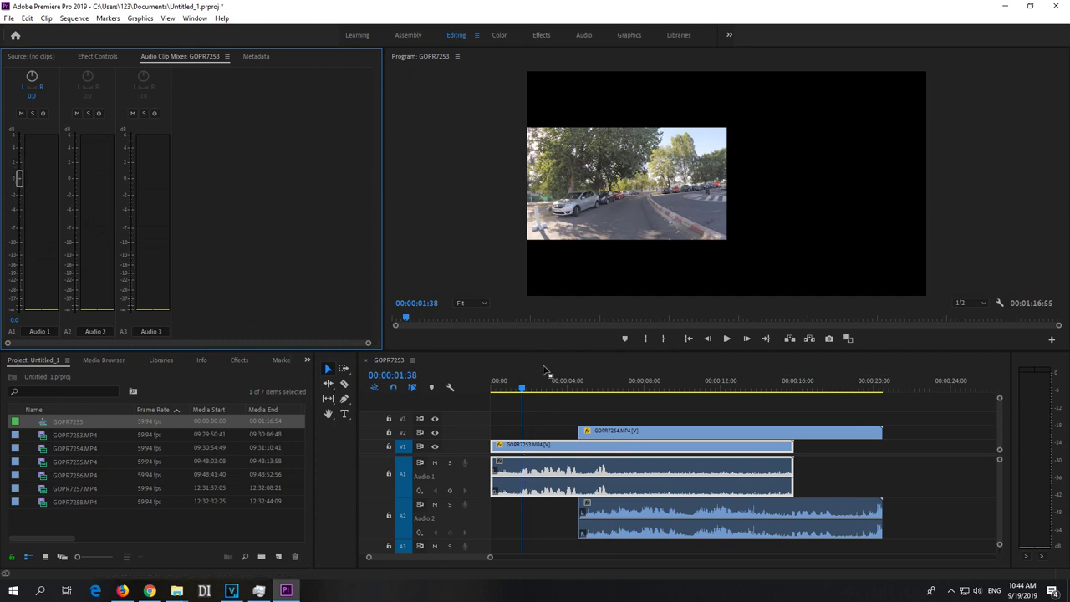
{"action": "left_click", "coordinate": [626, 385]}
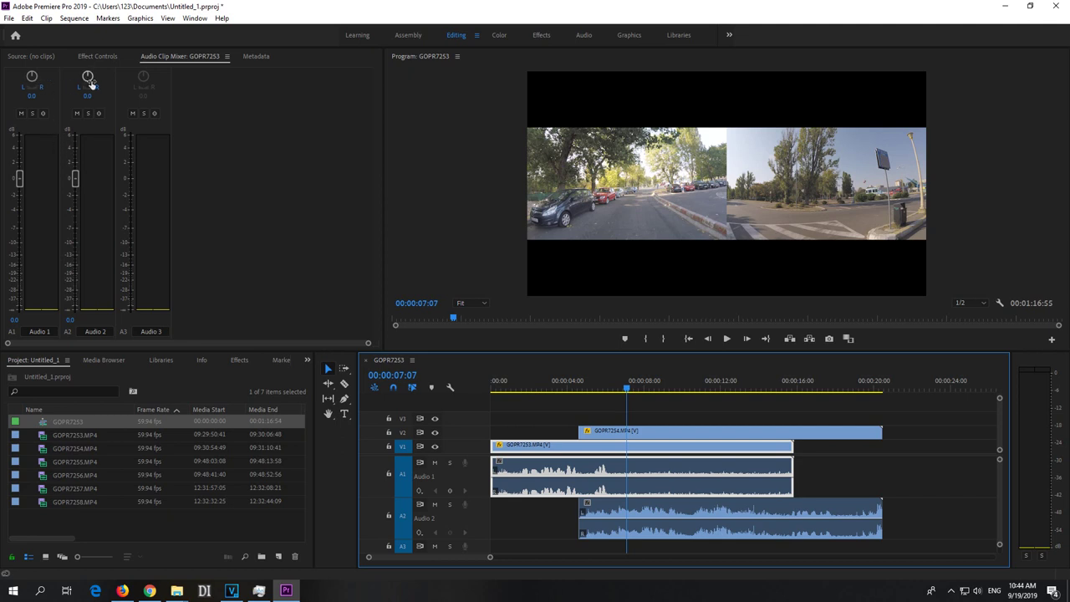
Step: In the Audio Clip Mixer, pan Audio 1 fully left (-100) and Audio 2 fully right (100)
{"action": "left_click", "coordinate": [528, 382]}
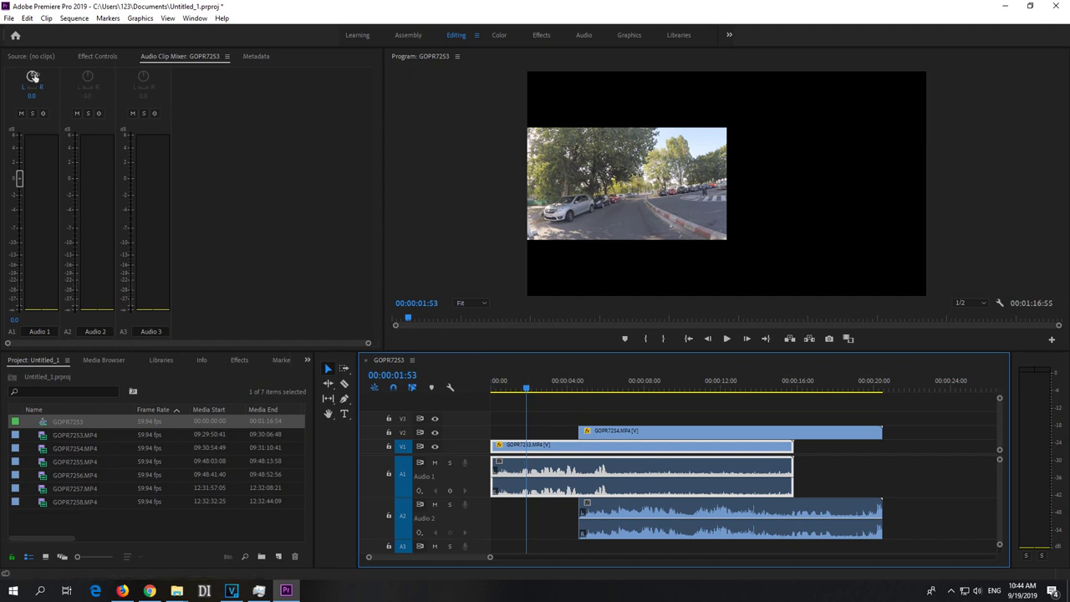
{"action": "mouse_move", "coordinate": [32, 77]}
{"action": "left_mouse_down"}
{"action": "mouse_move", "coordinate": [5, 80]}
{"action": "mouse_move", "coordinate": [37, 105]}
{"action": "mouse_move", "coordinate": [25, 90]}
{"action": "left_mouse_up"}
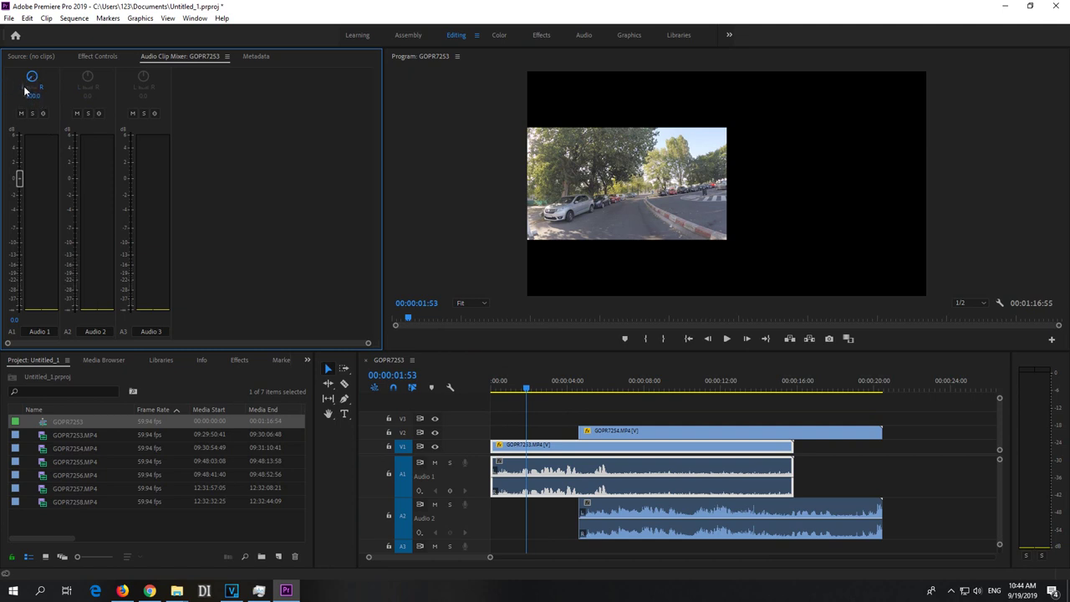
{"action": "left_click", "coordinate": [623, 383]}
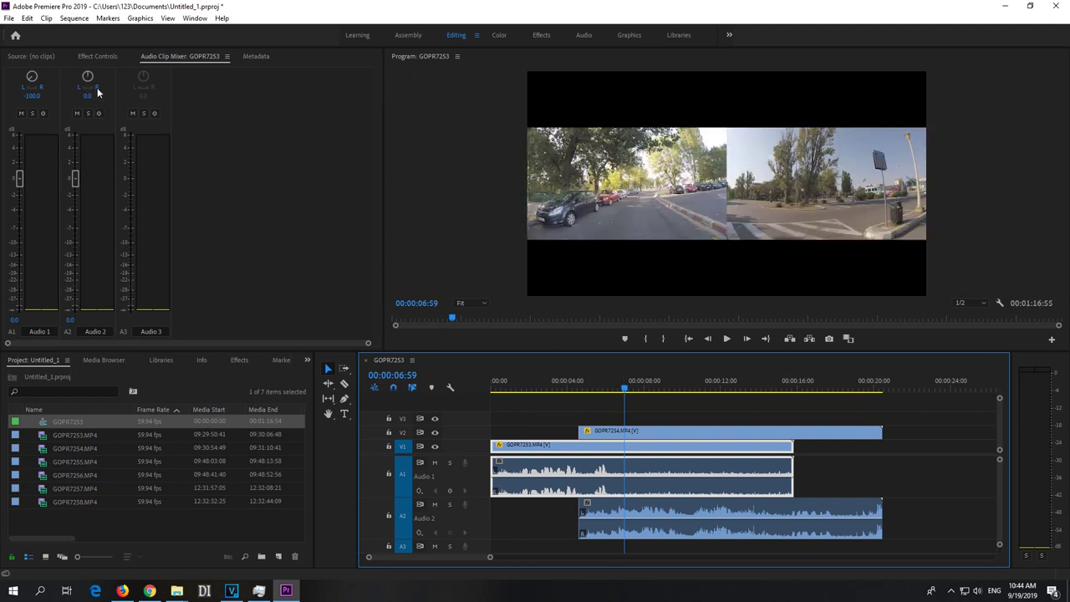
{"action": "left_click_drag", "start_coordinate": [97, 92], "coordinate": [101, 94]}
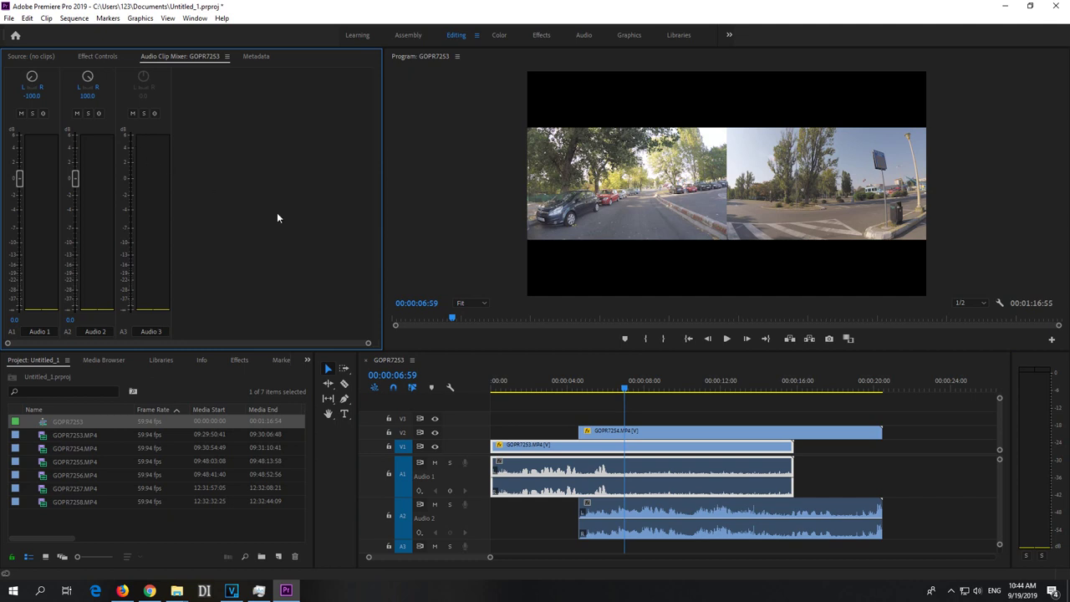
{"action": "double_click", "coordinate": [88, 77]}
Step: Play back from 00:00:01:53 to hear the panned audio, then stop
{"action": "left_click", "coordinate": [526, 387]}
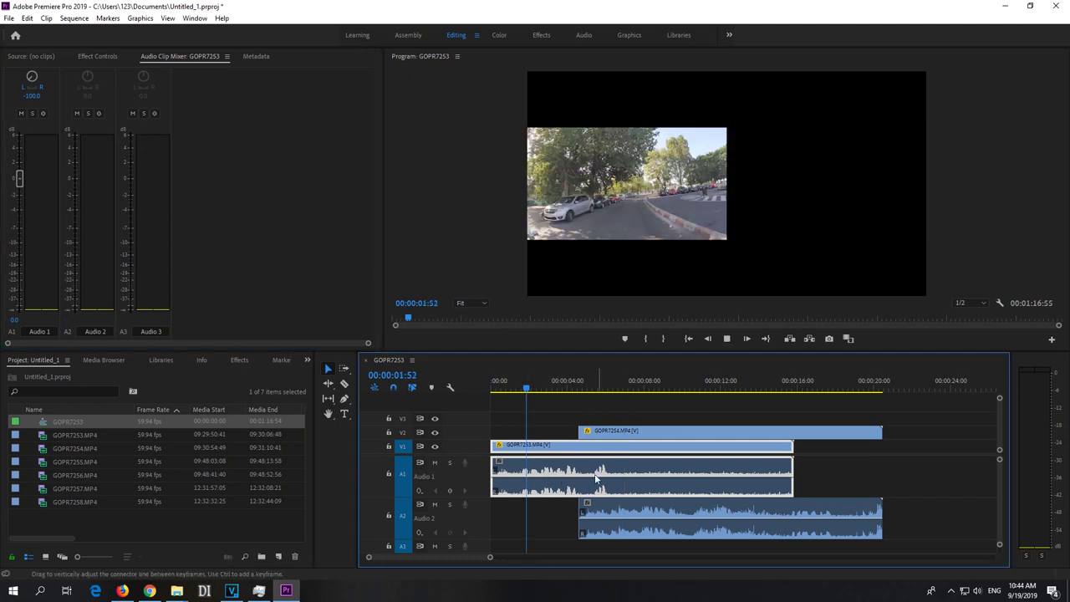
{"action": "key", "text": "space"}
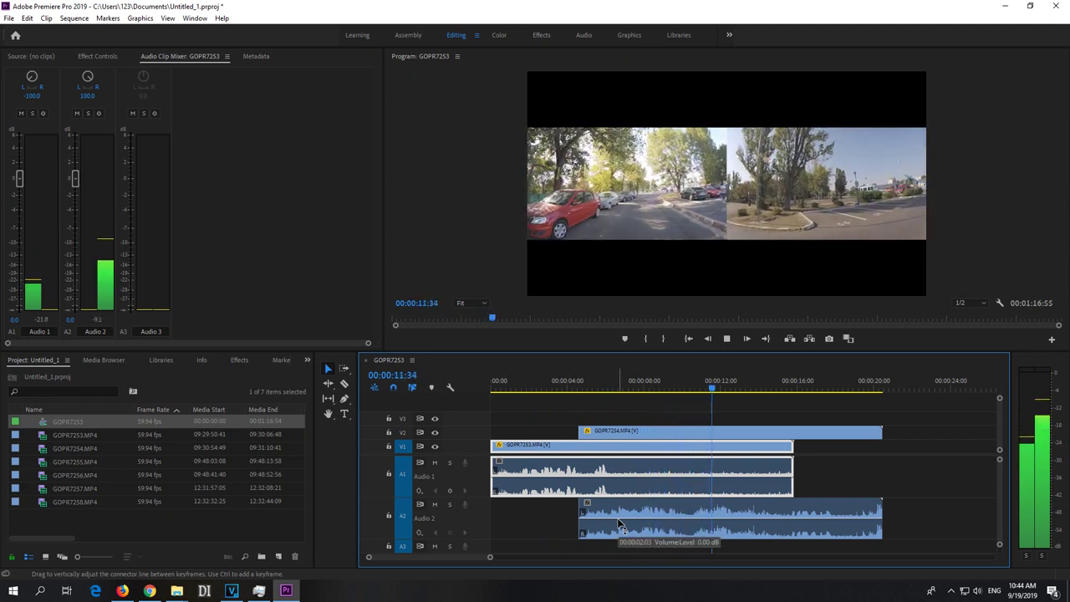
{"action": "key", "text": "space"}
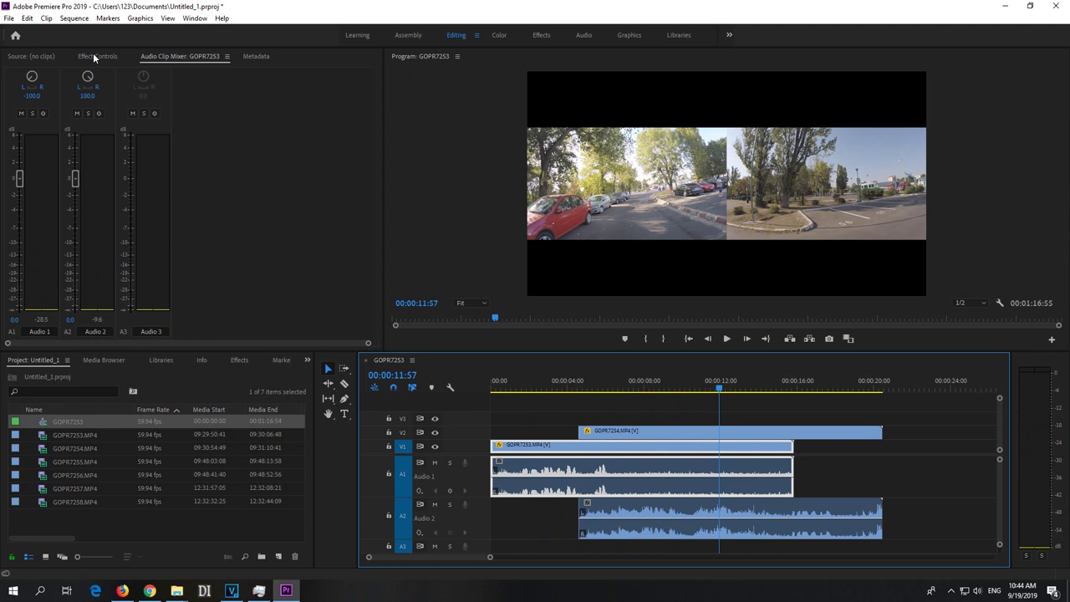
Step: Confirm GOPR7254's Panner Balance reads 100, then reselect GOPR7253 to show its Balance settings
{"action": "left_click", "coordinate": [93, 55]}
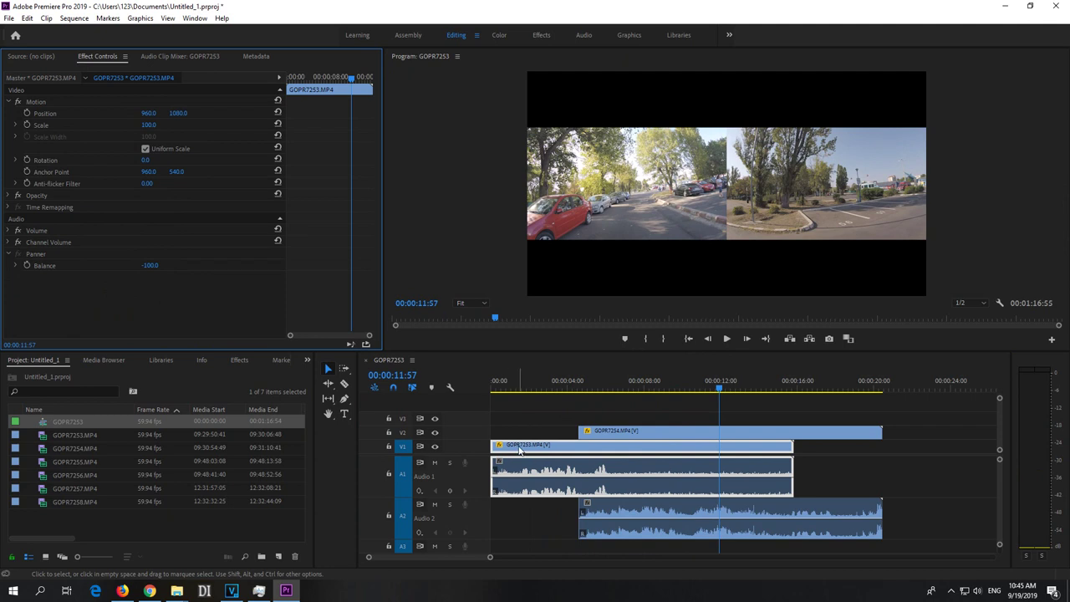
{"action": "left_click", "coordinate": [152, 266]}
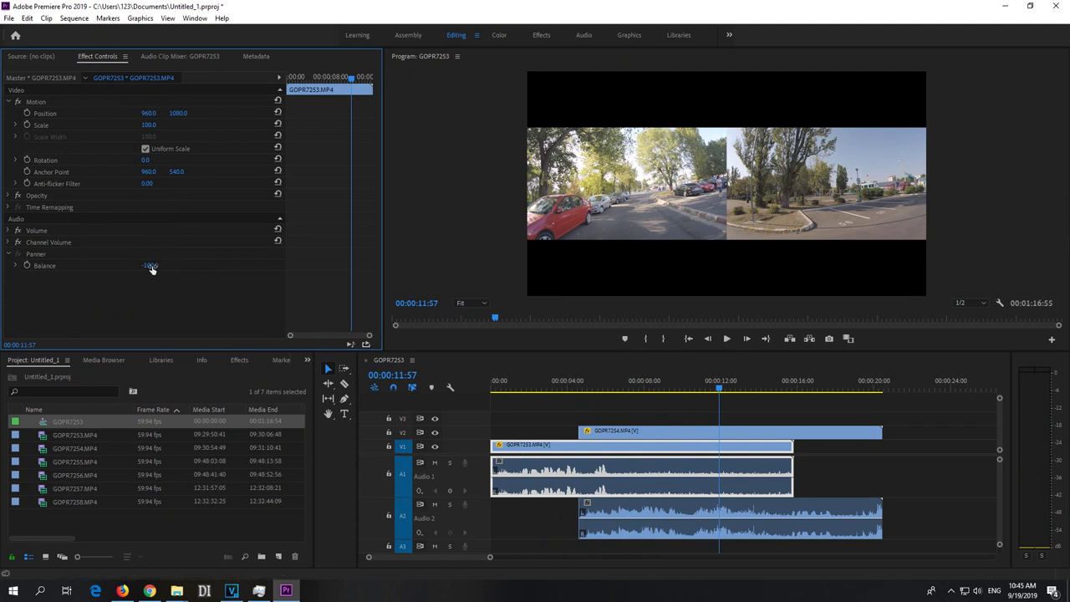
{"action": "left_click", "coordinate": [631, 433]}
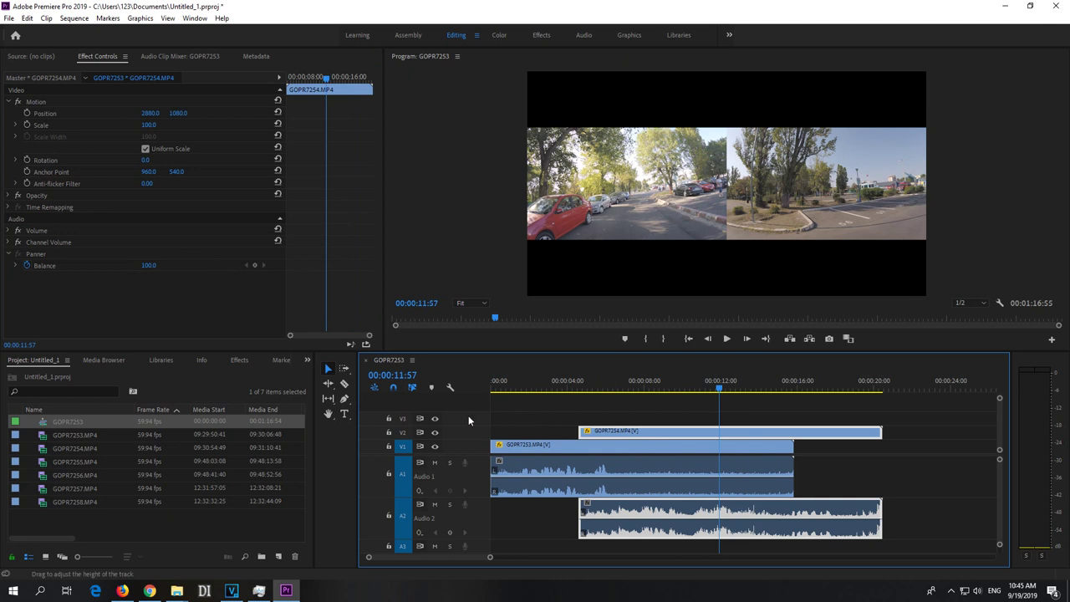
{"action": "left_click", "coordinate": [505, 446]}
{"action": "left_click", "coordinate": [507, 381]}
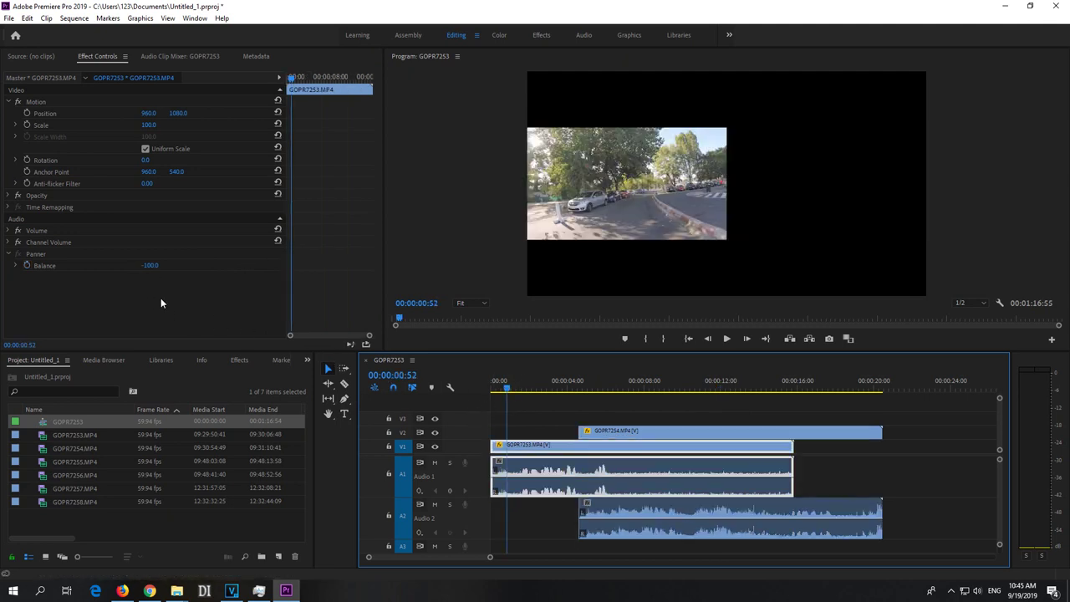
Step: Keyframe GOPR7253's Balance at -100 at the start, then at 100 around 1.5 seconds
{"action": "left_click", "coordinate": [27, 266]}
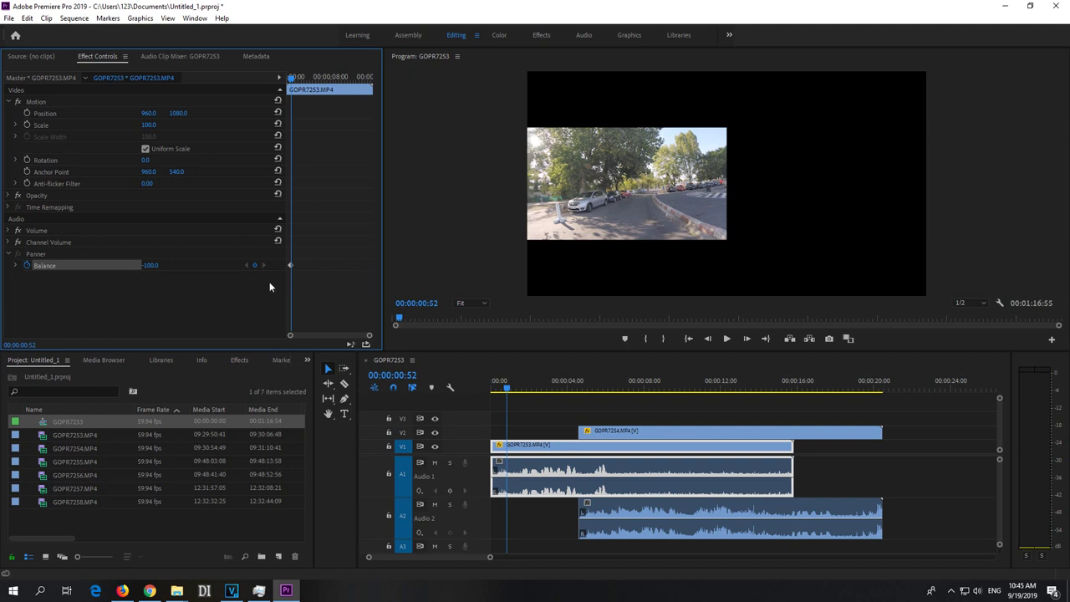
{"action": "left_click", "coordinate": [524, 389]}
{"action": "key", "text": "space"}
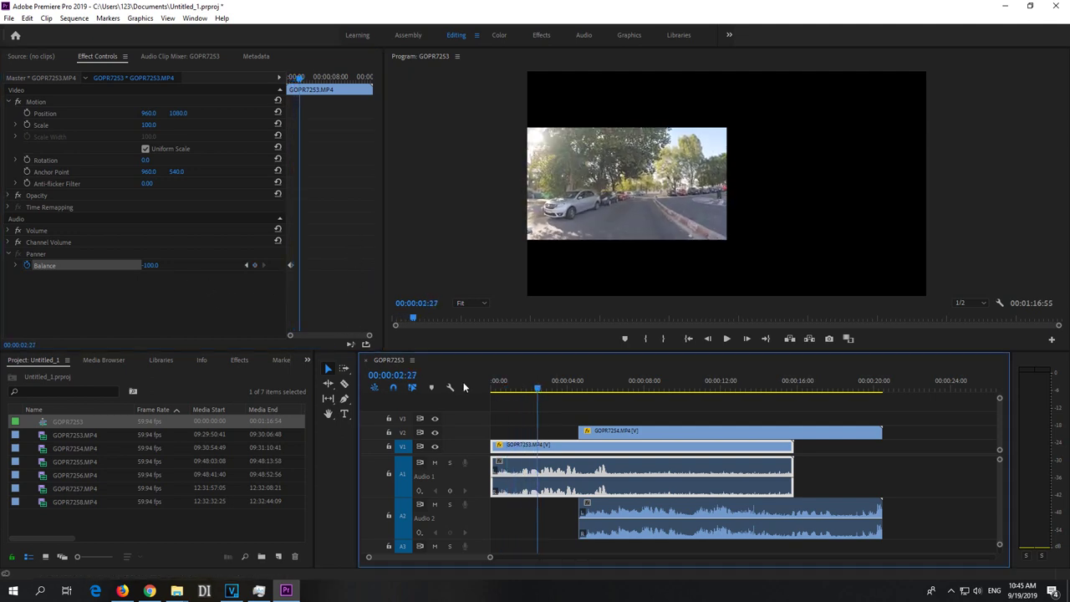
{"action": "left_click_drag", "start_coordinate": [151, 270], "coordinate": [167, 269]}
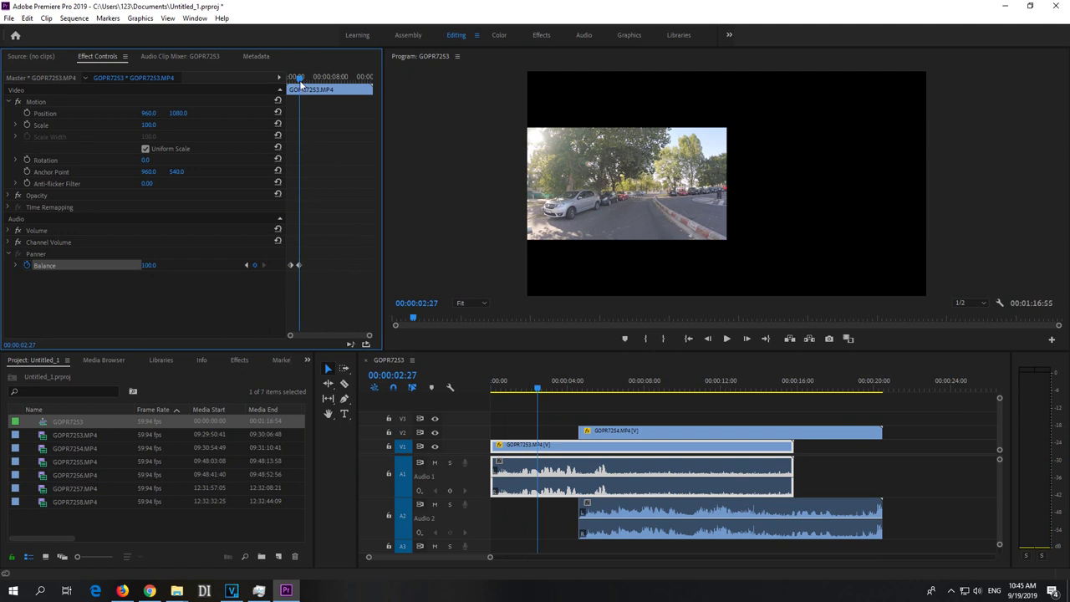
Step: Add a centred Balance keyframe of 0 at 00:00:05:19 and return to the sequence start
{"action": "left_click_drag", "start_coordinate": [300, 84], "coordinate": [316, 88]}
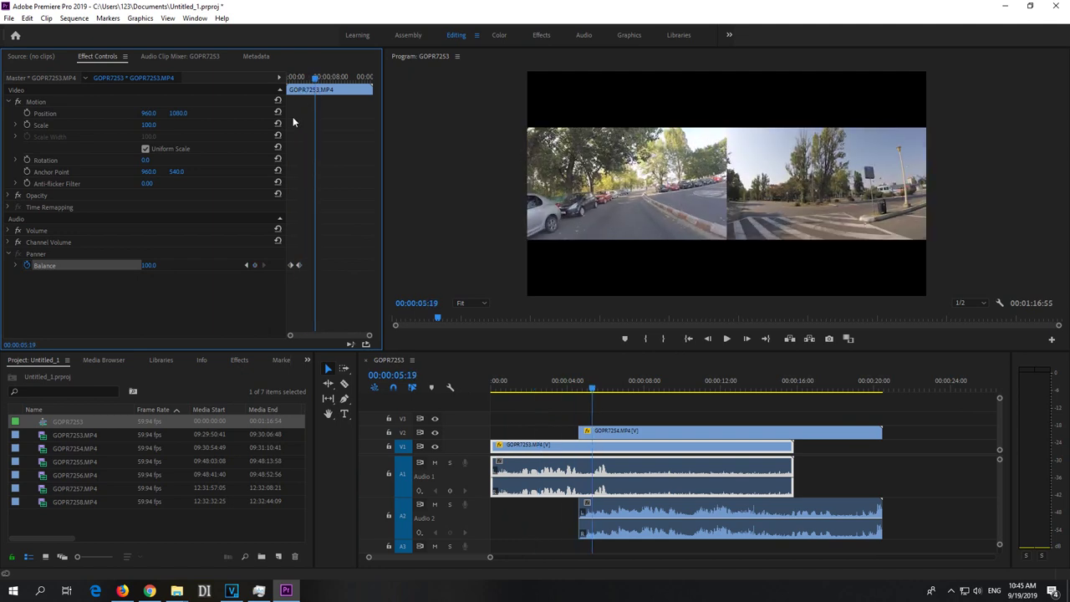
{"action": "left_click", "coordinate": [155, 263]}
{"action": "type", "text": "0"}
{"action": "key", "text": "Return"}
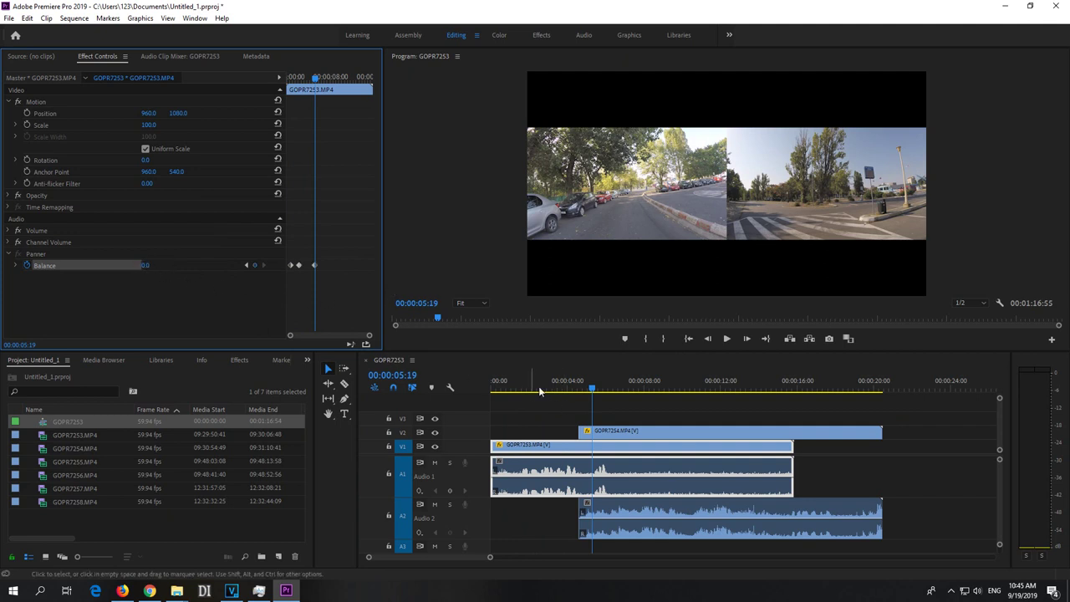
{"action": "left_click", "coordinate": [516, 386]}
{"action": "key", "text": "Home"}
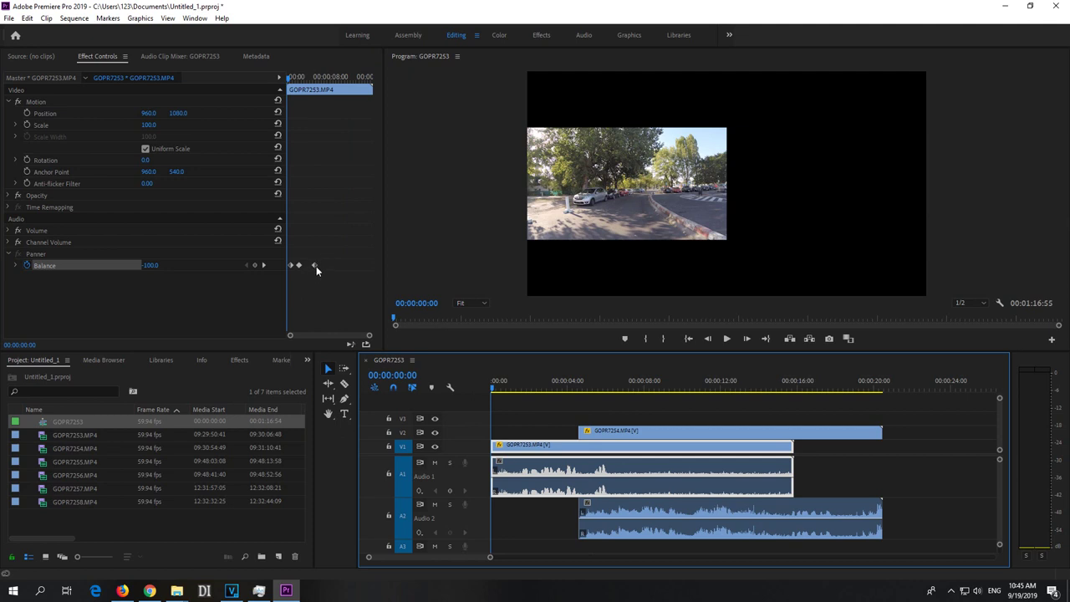
{"action": "left_click", "coordinate": [726, 338]}
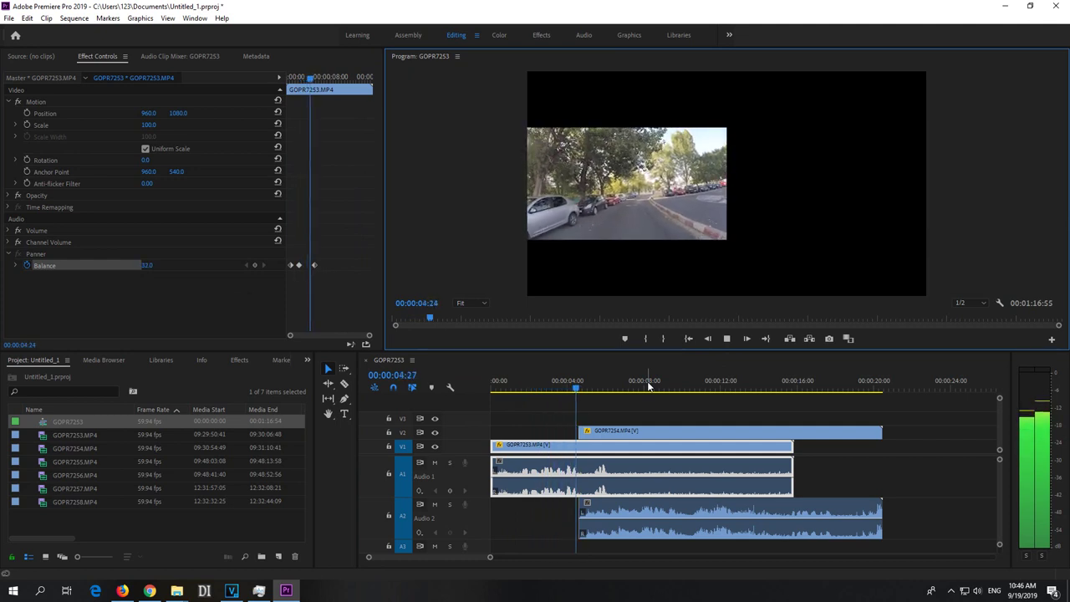
{"action": "left_click", "coordinate": [504, 384]}
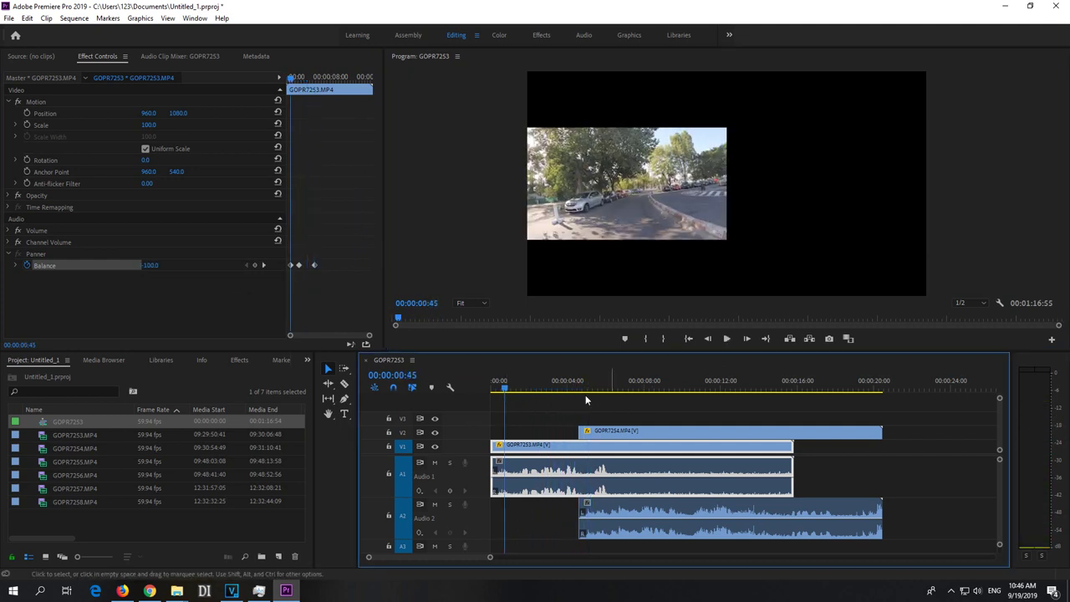
{"action": "key", "text": "Home"}
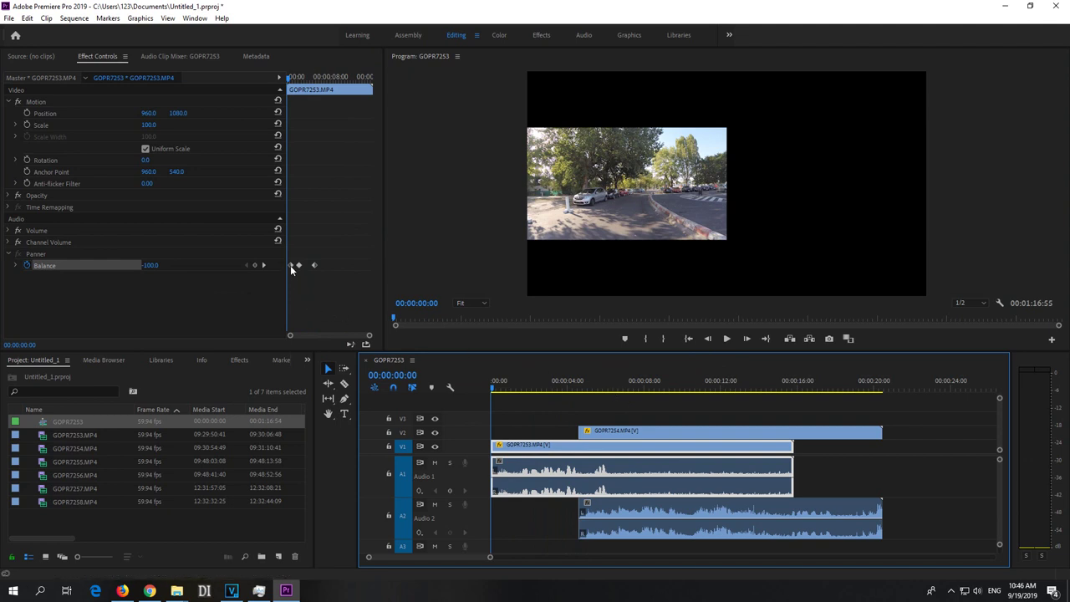
{"action": "key", "text": "space"}
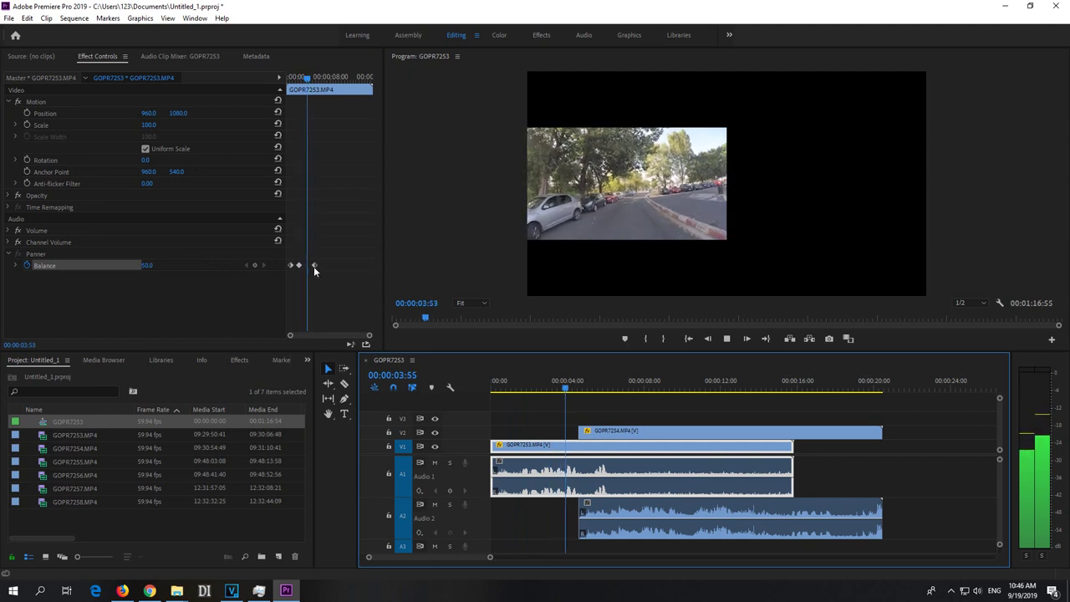
{"action": "key", "text": "space"}
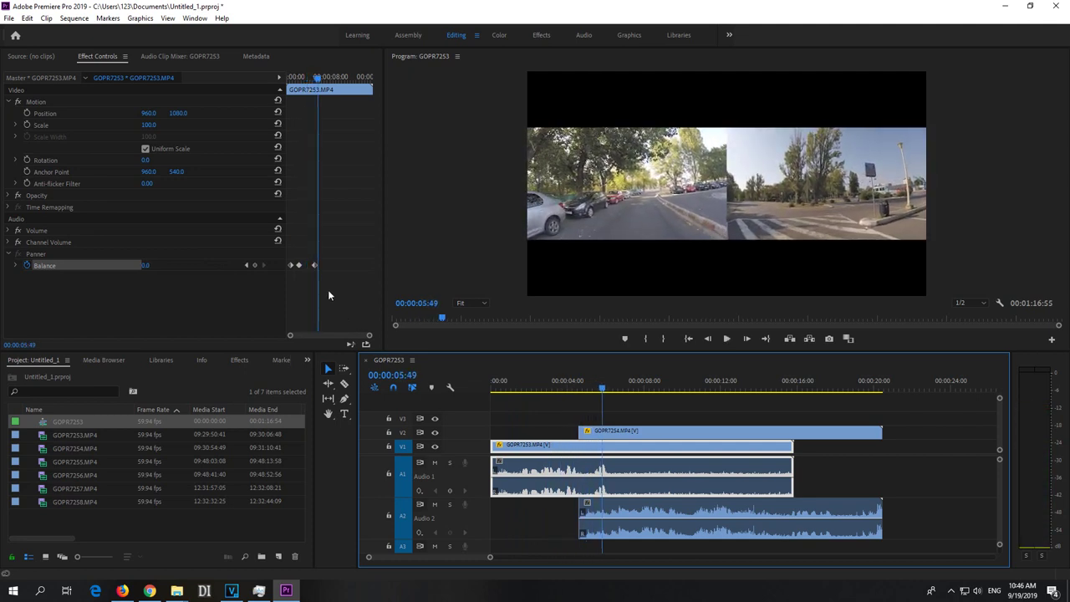
Step: Delete all GOPR7253 Balance keyframes and turn off its animation, leaving Balance at -100
{"action": "left_click_drag", "start_coordinate": [329, 260], "coordinate": [287, 282]}
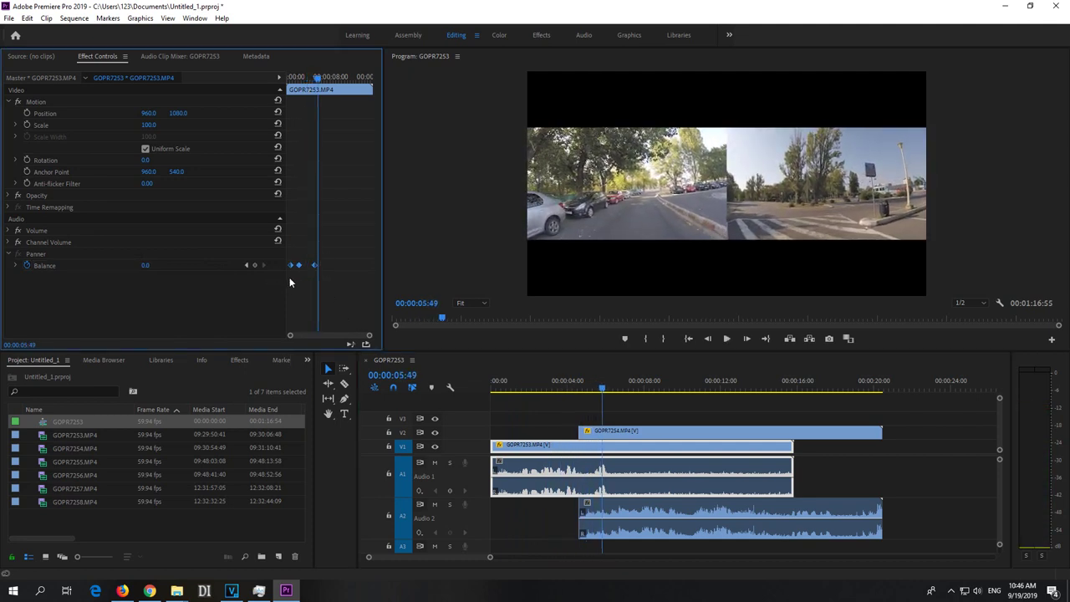
{"action": "key", "text": "Delete"}
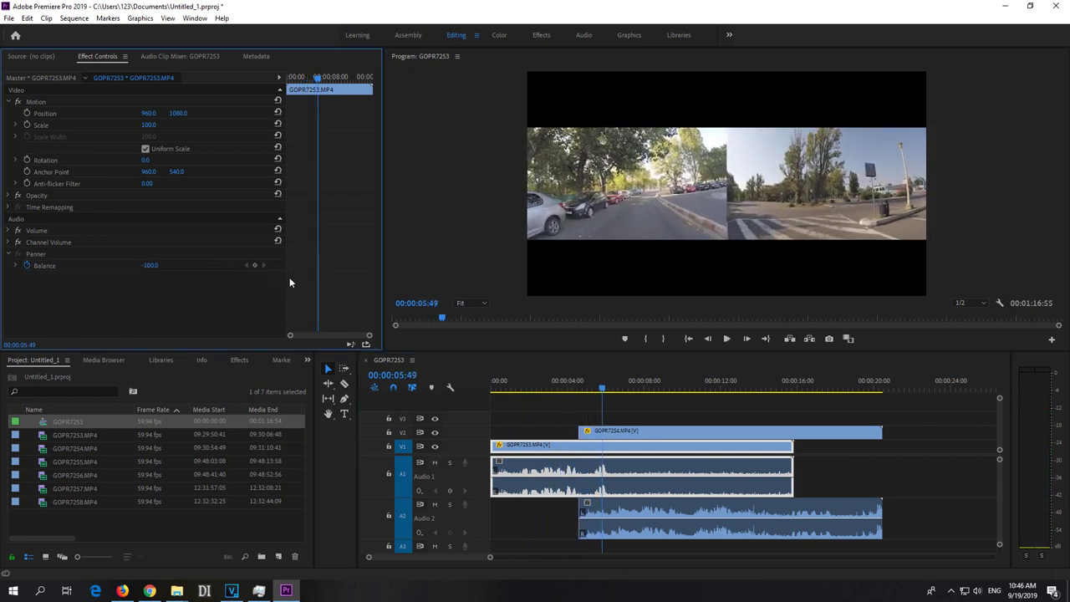
{"action": "left_click", "coordinate": [34, 269]}
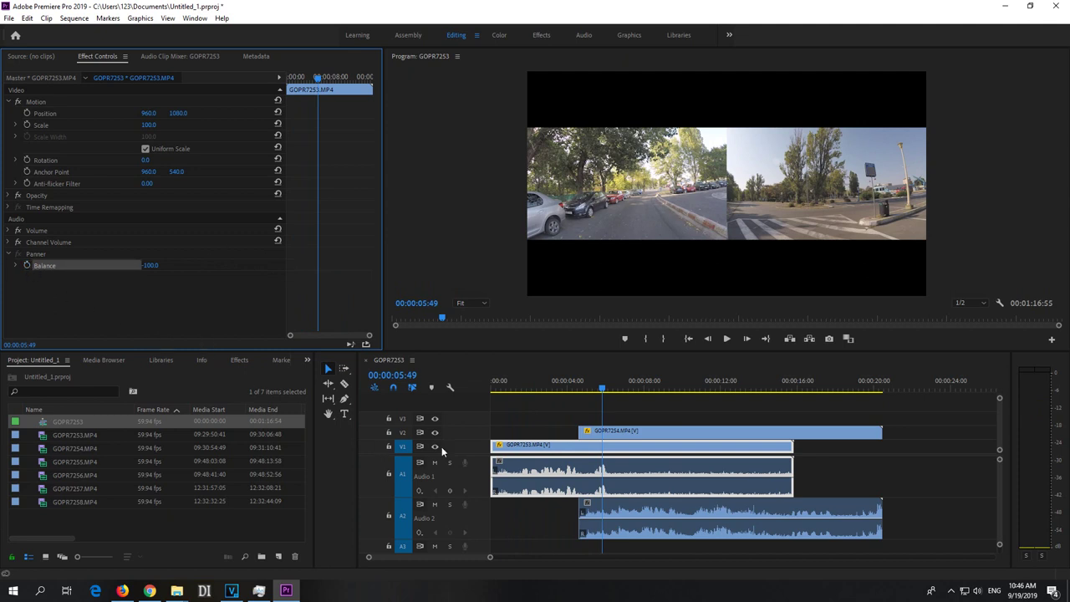